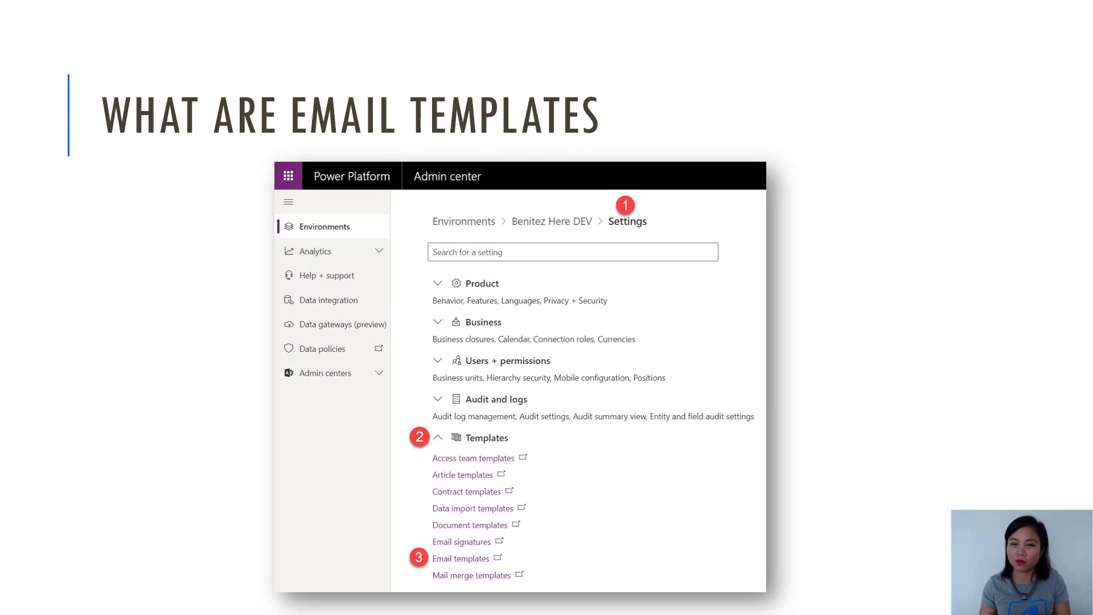
Page through the email templates list and Case Auto Response examples to the classic workflows slide.
{"action": "key", "text": "Right"}
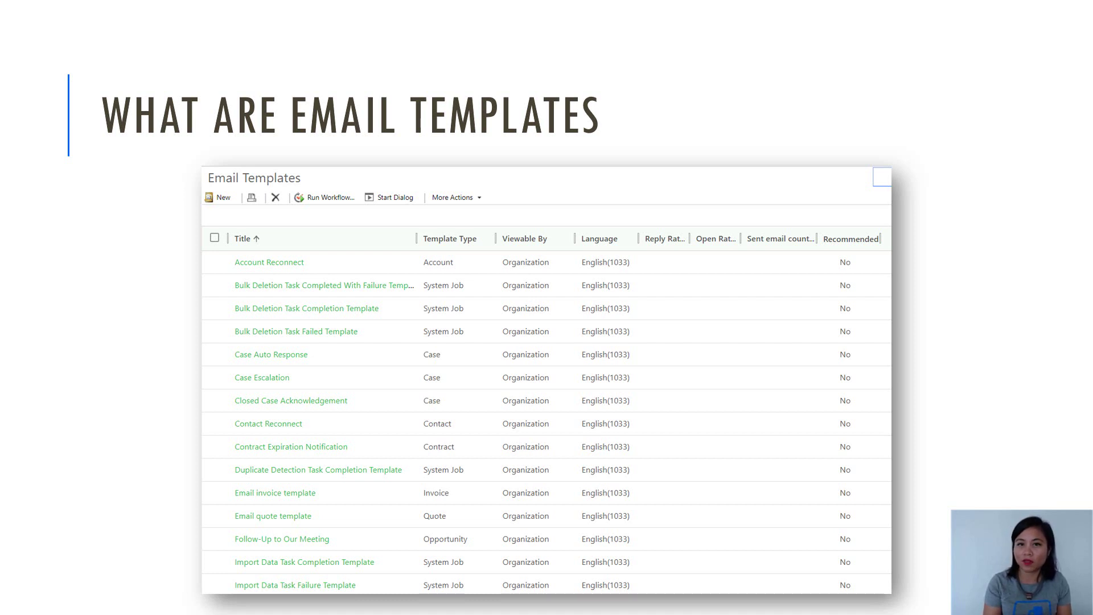
{"action": "key", "text": "Right"}
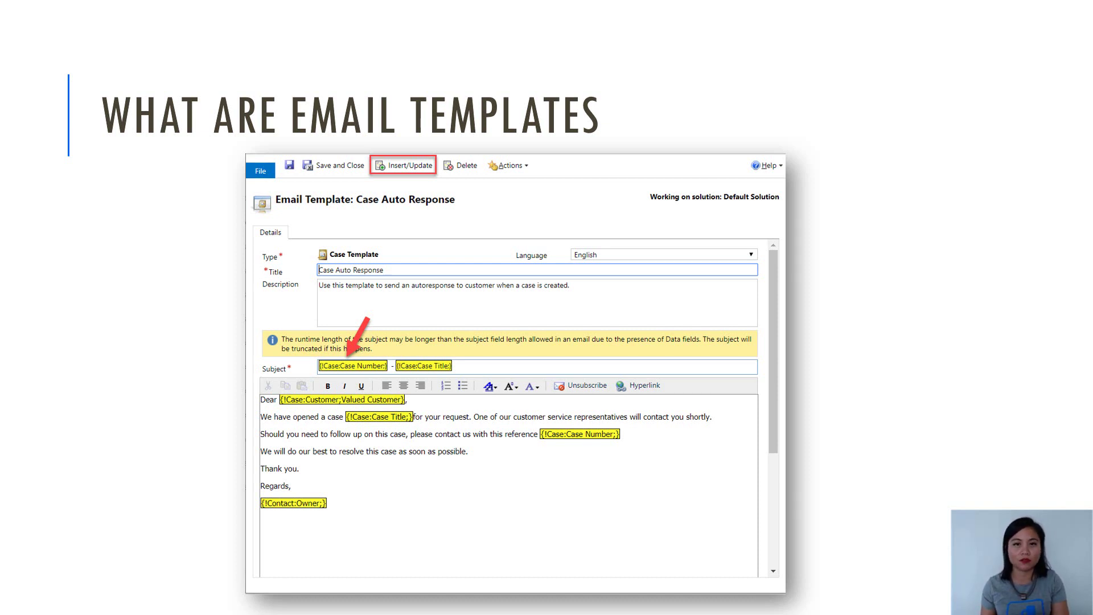
{"action": "key", "text": "Right"}
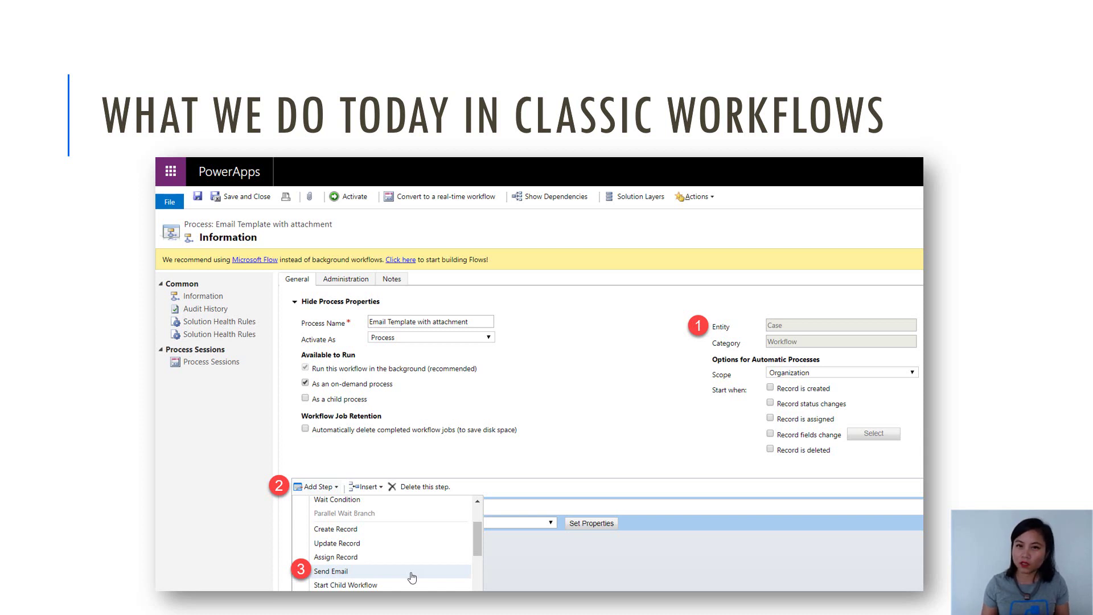
Advance past the Send Email step to the 'Send Email Using Template' form example.
{"action": "key", "text": "Right"}
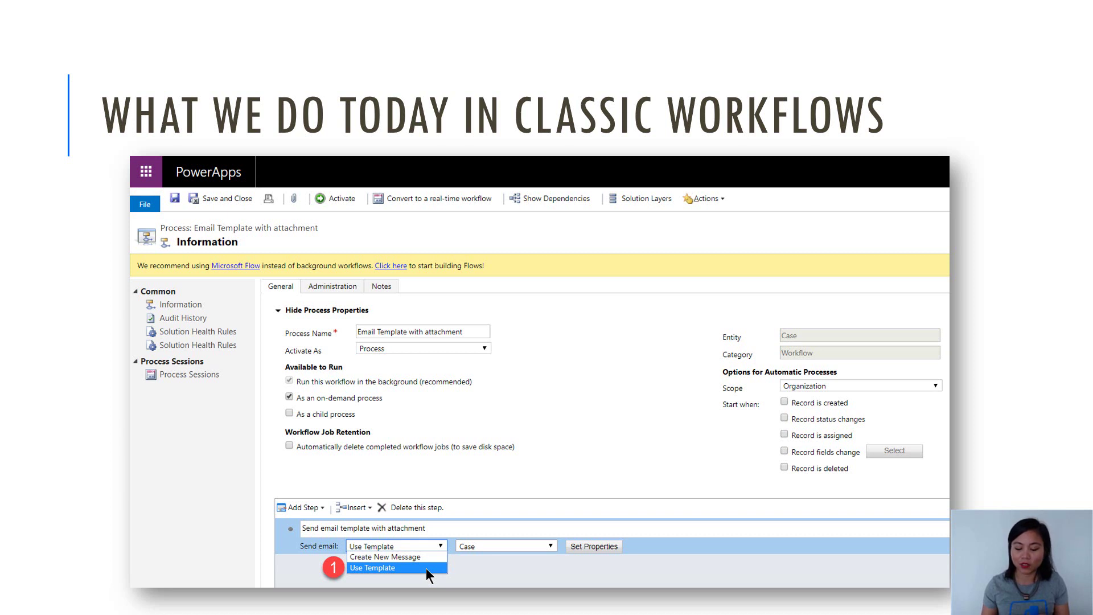
{"action": "key", "text": "Right"}
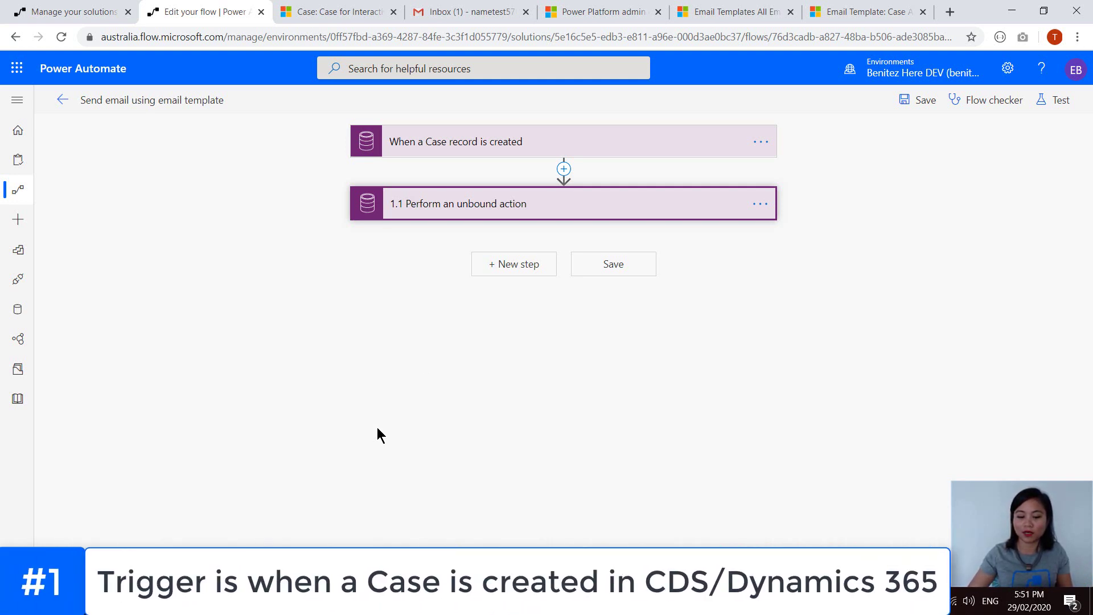
{"action": "left_click", "coordinate": [465, 152]}
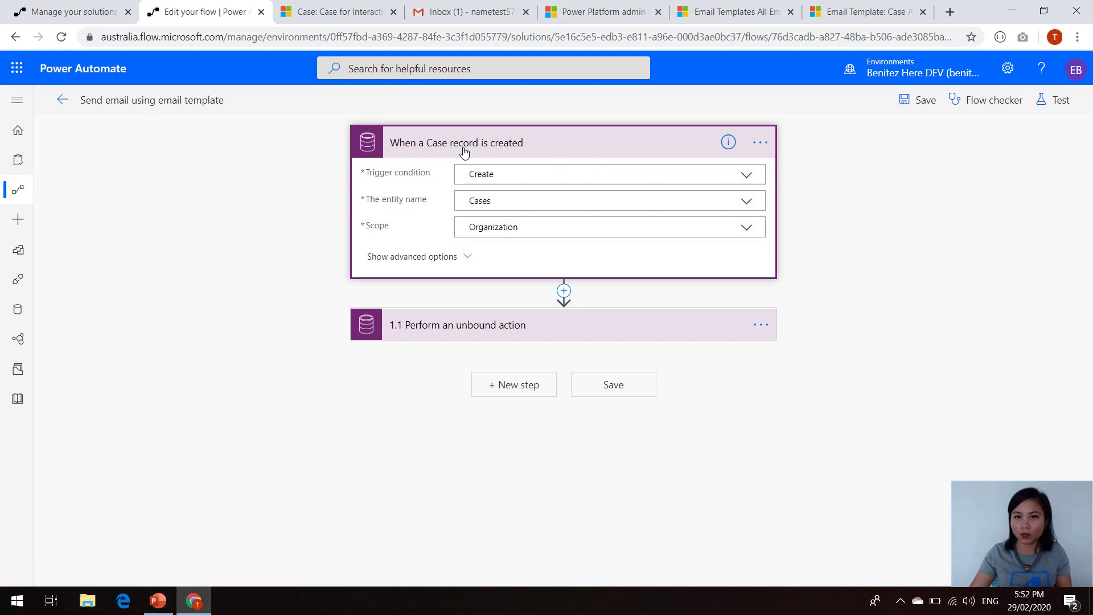
{"action": "left_click", "coordinate": [465, 151]}
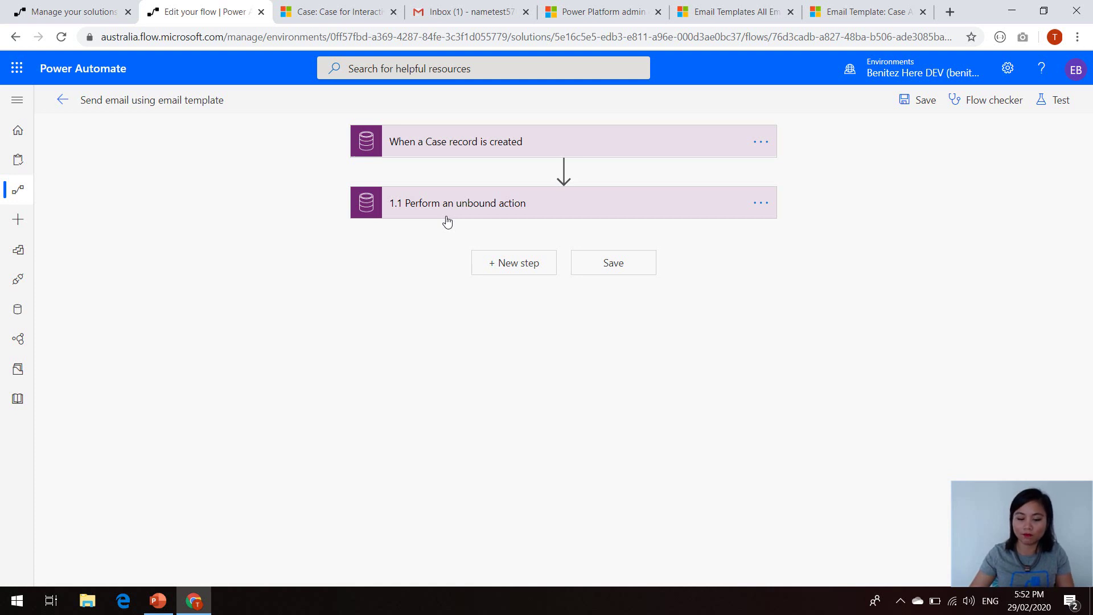
Expand the '1.1 Perform an unbound action' card, then view the Case Auto Response template record.
{"action": "left_click", "coordinate": [447, 216]}
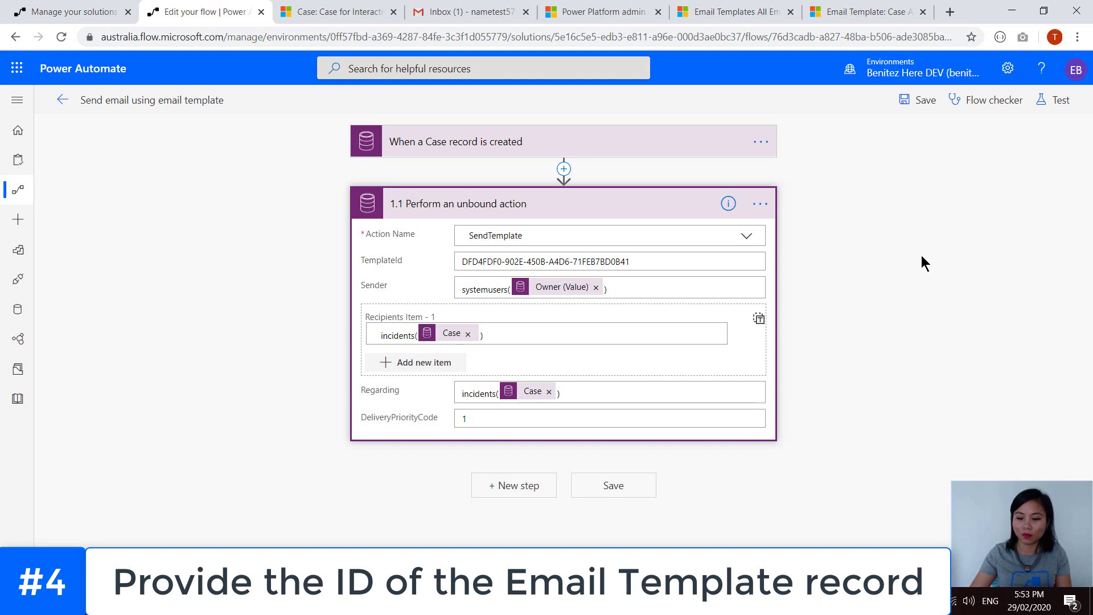
{"action": "left_click", "coordinate": [839, 17]}
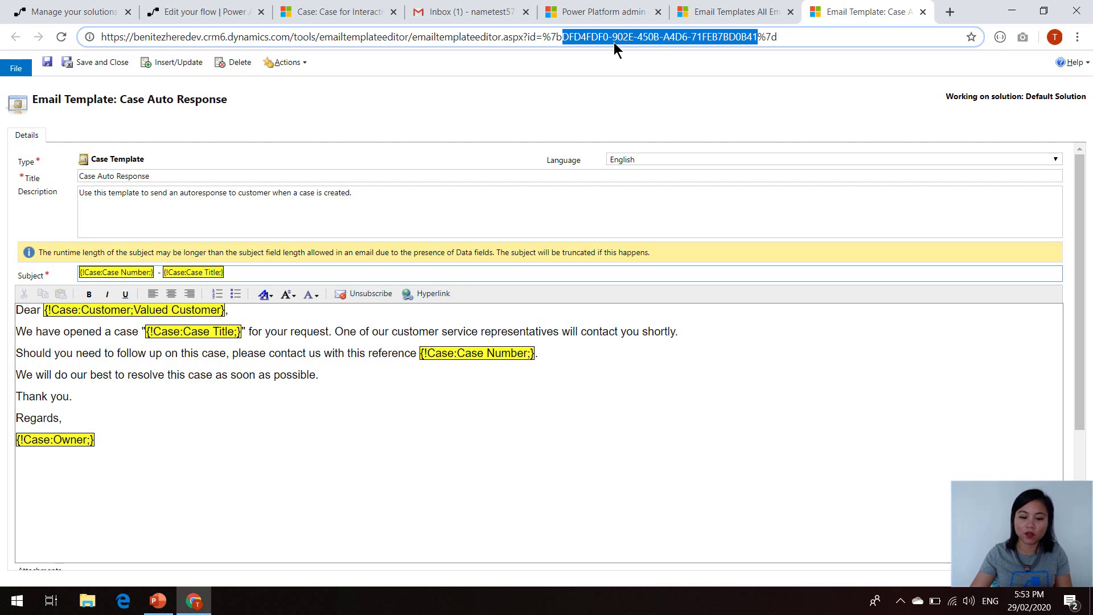
Return to the 'Edit your flow' designer showing the SendTemplate action settings.
{"action": "left_click", "coordinate": [186, 16]}
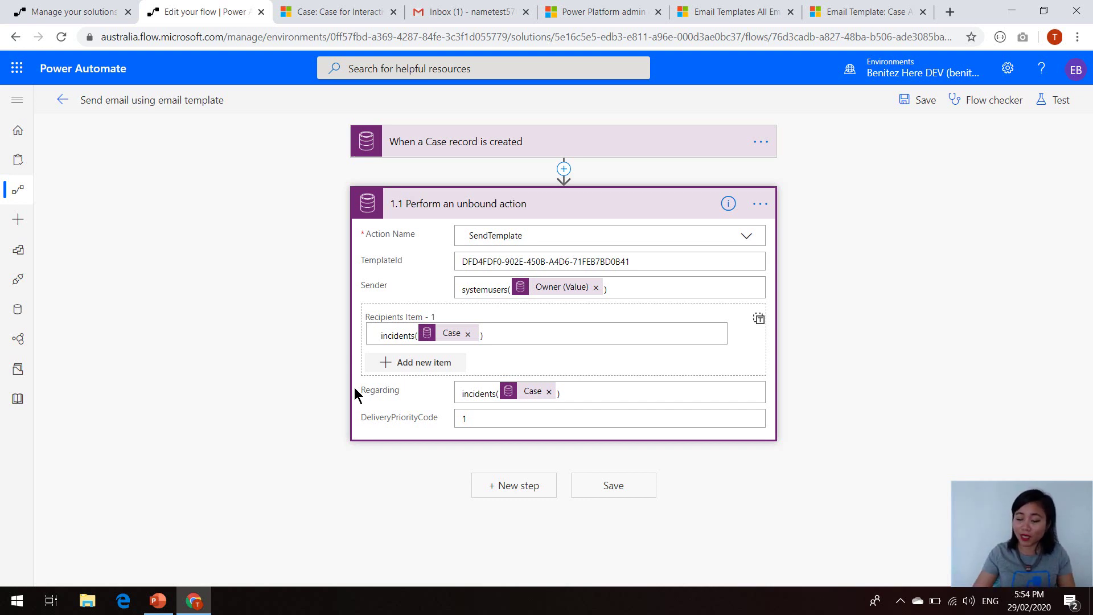
Save a new case 'Retrieve pym particles' for Stark Industries and its contact, then return to the flow.
{"action": "left_click", "coordinate": [337, 14]}
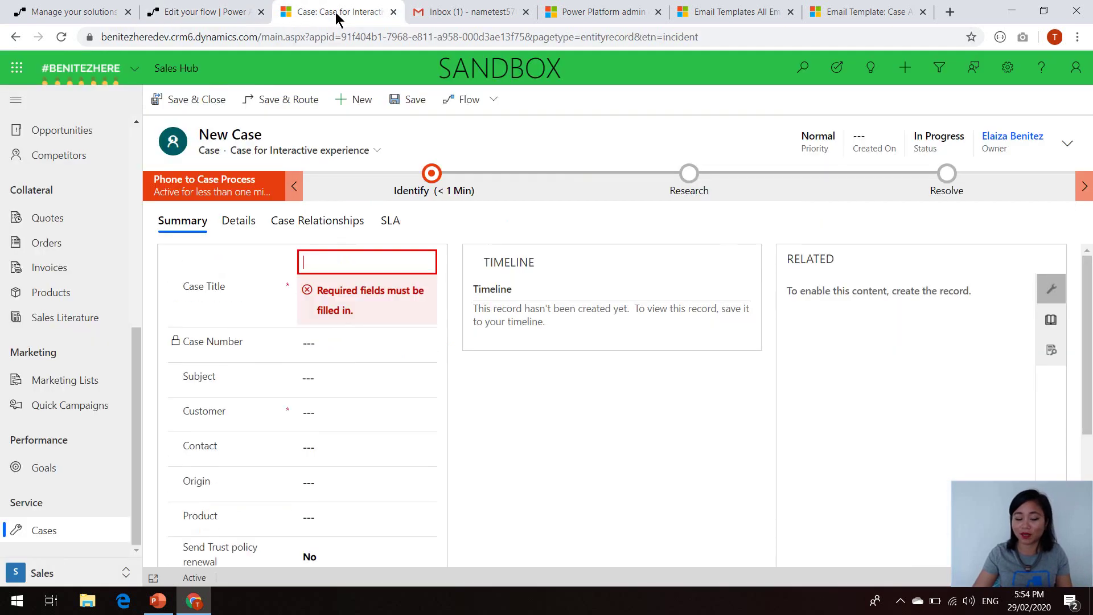
{"action": "left_click", "coordinate": [313, 259]}
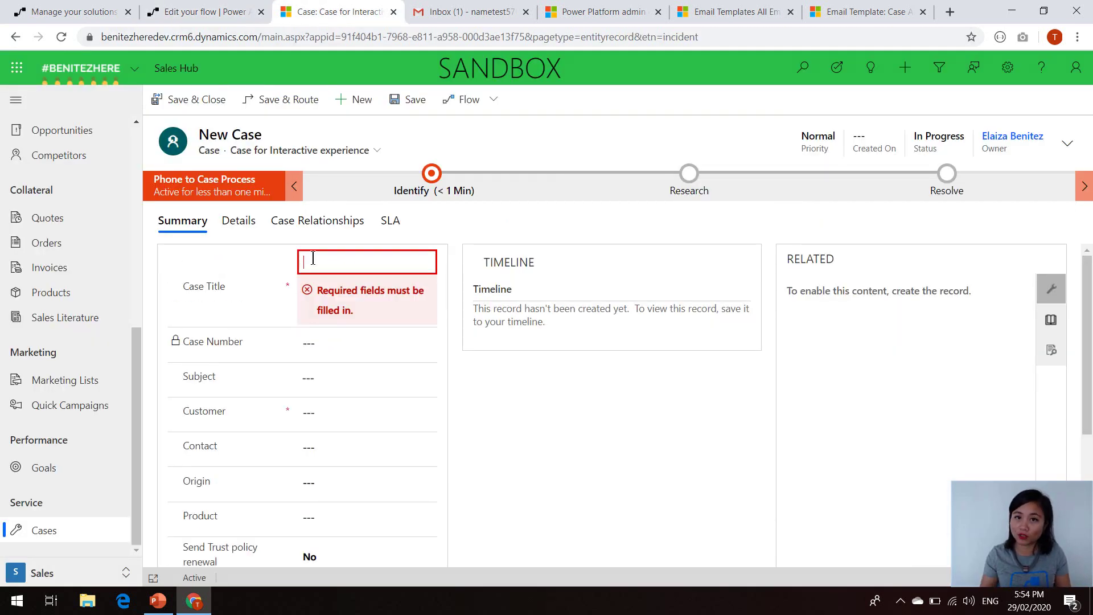
{"action": "type", "text": "Retrieve pym particles"}
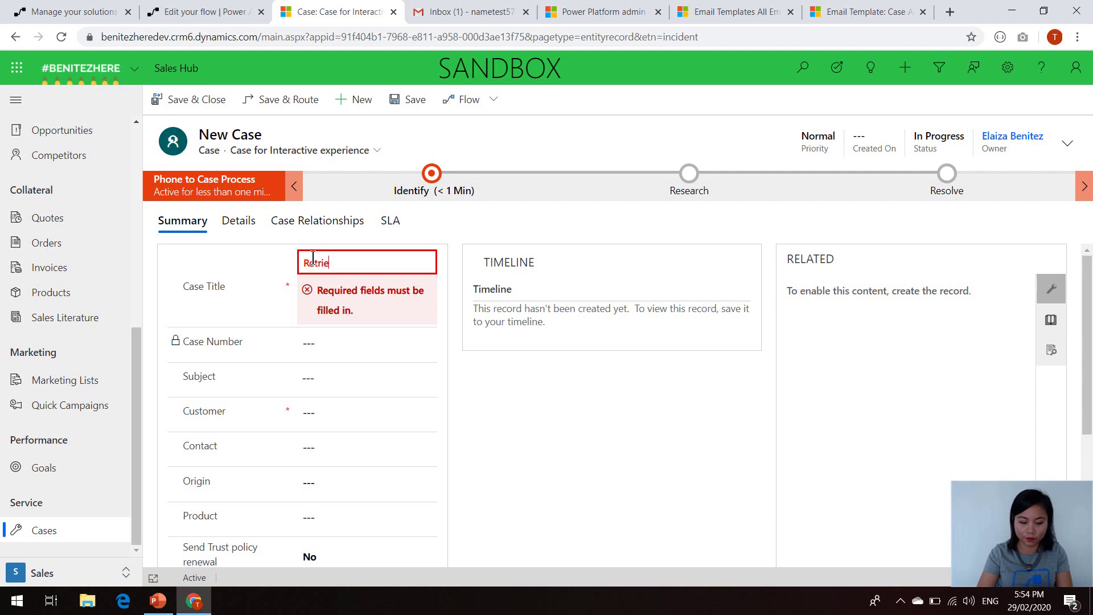
{"action": "left_click", "coordinate": [329, 411]}
{"action": "type", "text": "Stark Indu"}
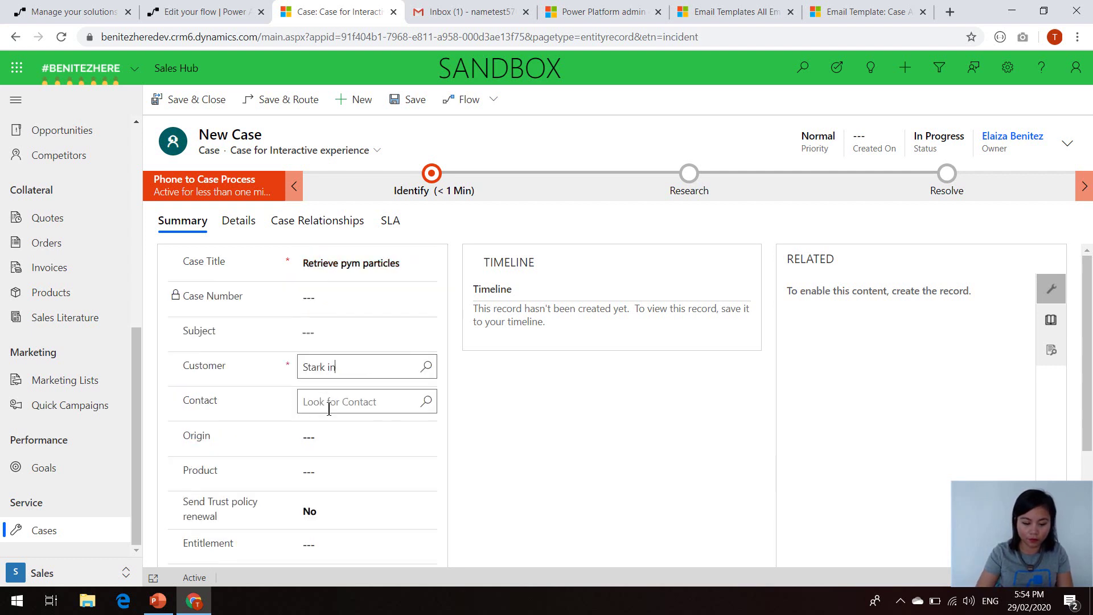
{"action": "left_click", "coordinate": [364, 421]}
{"action": "type", "text": "tony stark"}
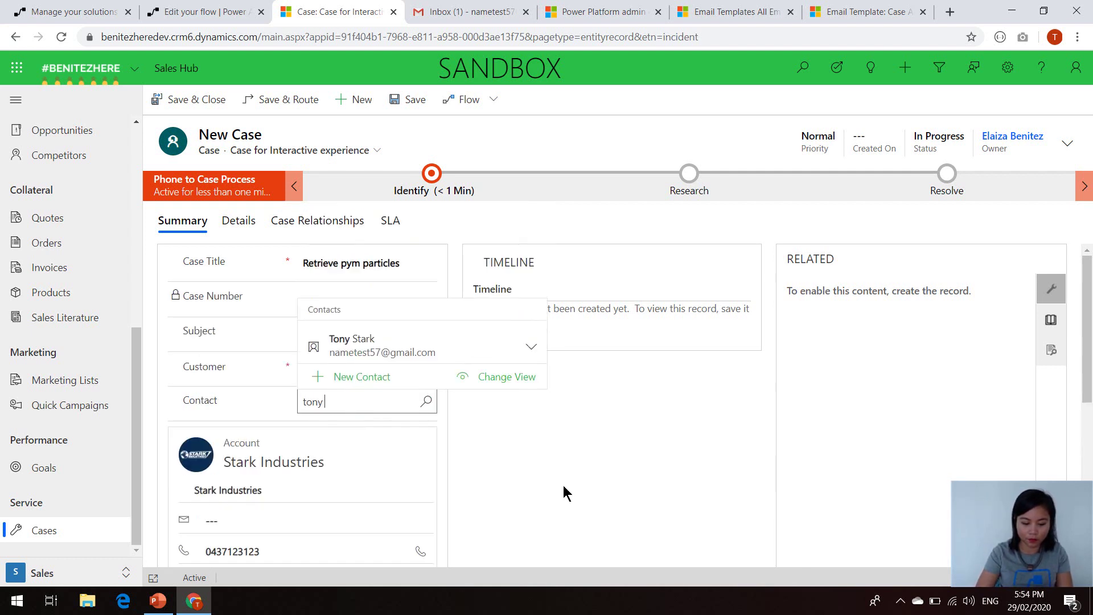
{"action": "left_click", "coordinate": [353, 341]}
{"action": "left_click", "coordinate": [407, 105]}
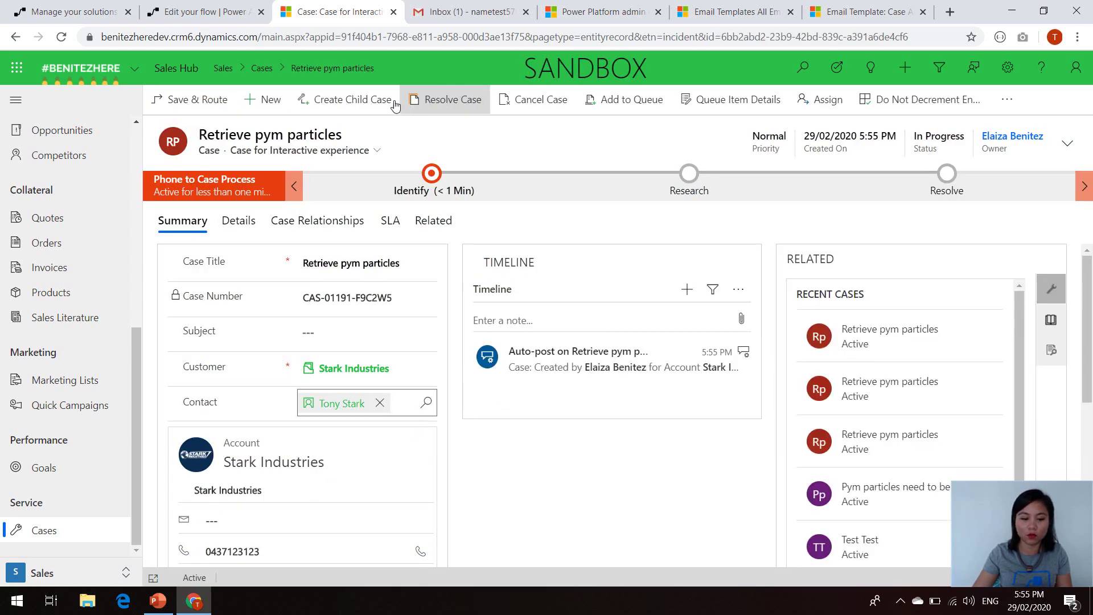
{"action": "left_click", "coordinate": [211, 12]}
Exit the editor, open the newest 5:55 PM run in Run history, then switch to Gmail.
{"action": "left_click", "coordinate": [69, 105]}
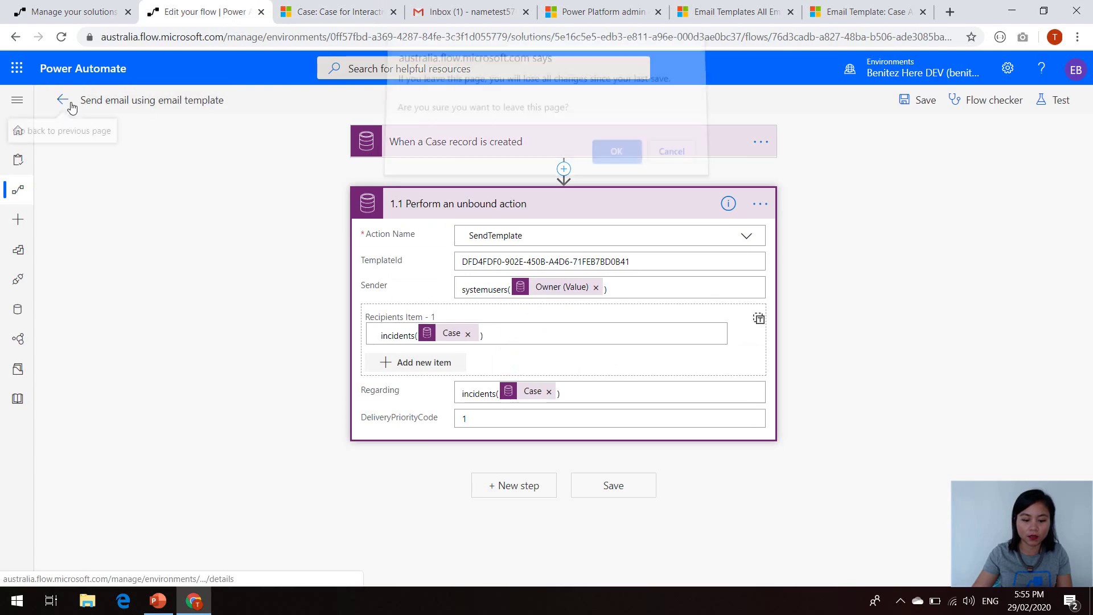
{"action": "left_click", "coordinate": [603, 162]}
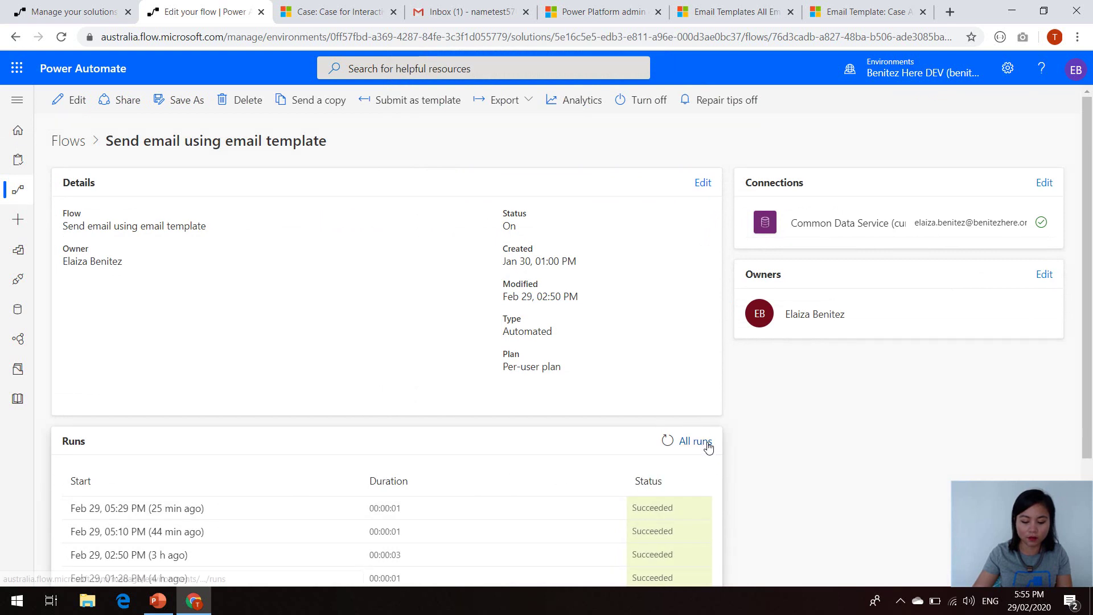
{"action": "left_click", "coordinate": [698, 442]}
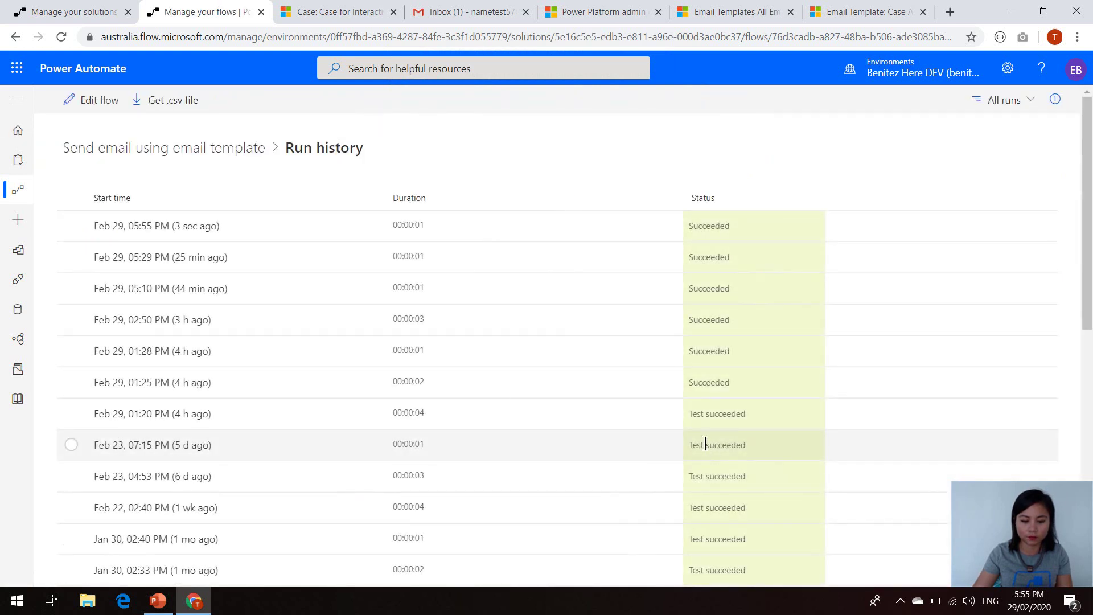
{"action": "left_click", "coordinate": [197, 226]}
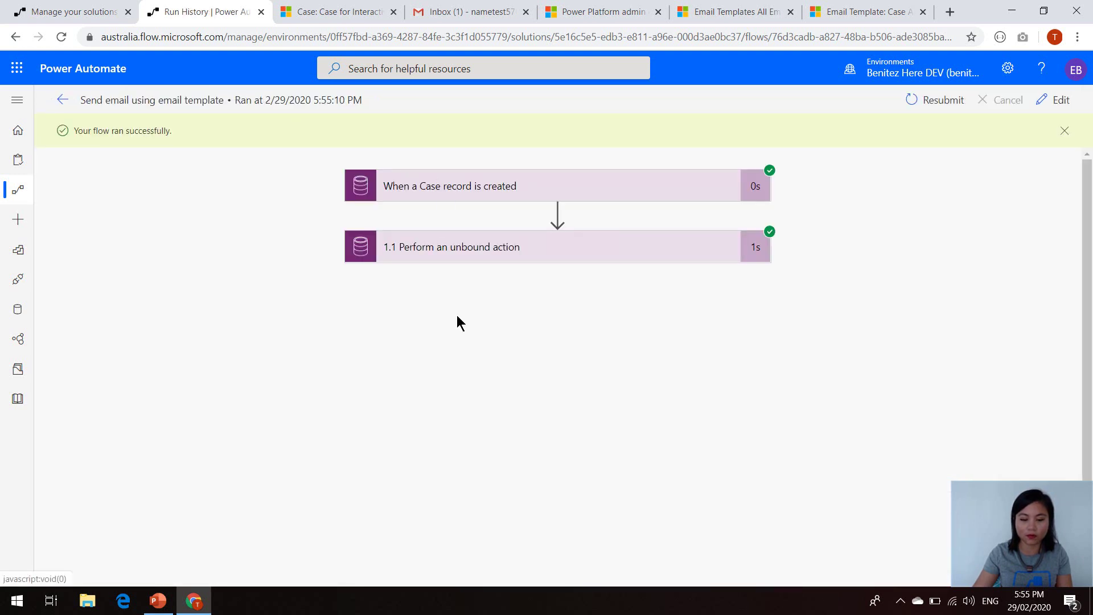
{"action": "left_click", "coordinate": [446, 16]}
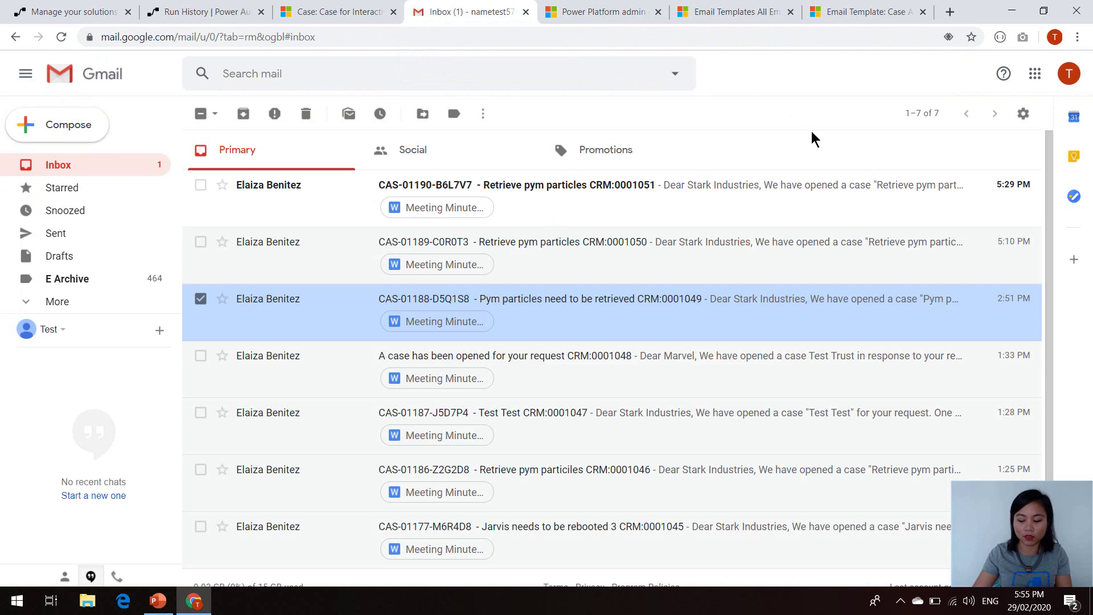
Open the top case auto-response email with the Meeting Minutes attachment in the Primary inbox.
{"action": "left_click", "coordinate": [702, 201]}
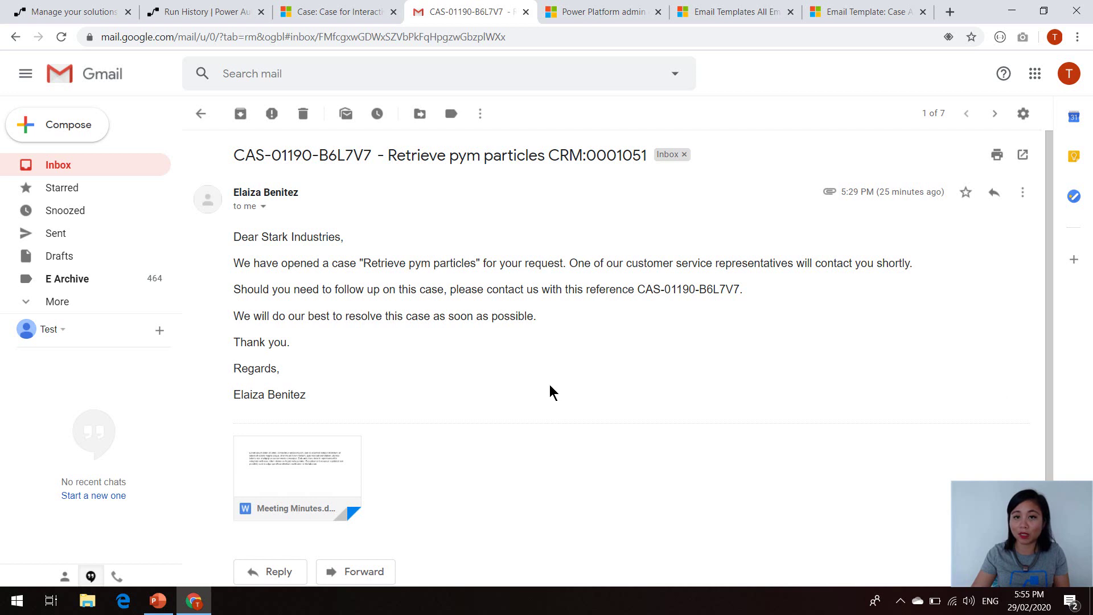
Compare the template's body and Meeting Minutes.docx attachment against the received Gmail message.
{"action": "left_click", "coordinate": [841, 12]}
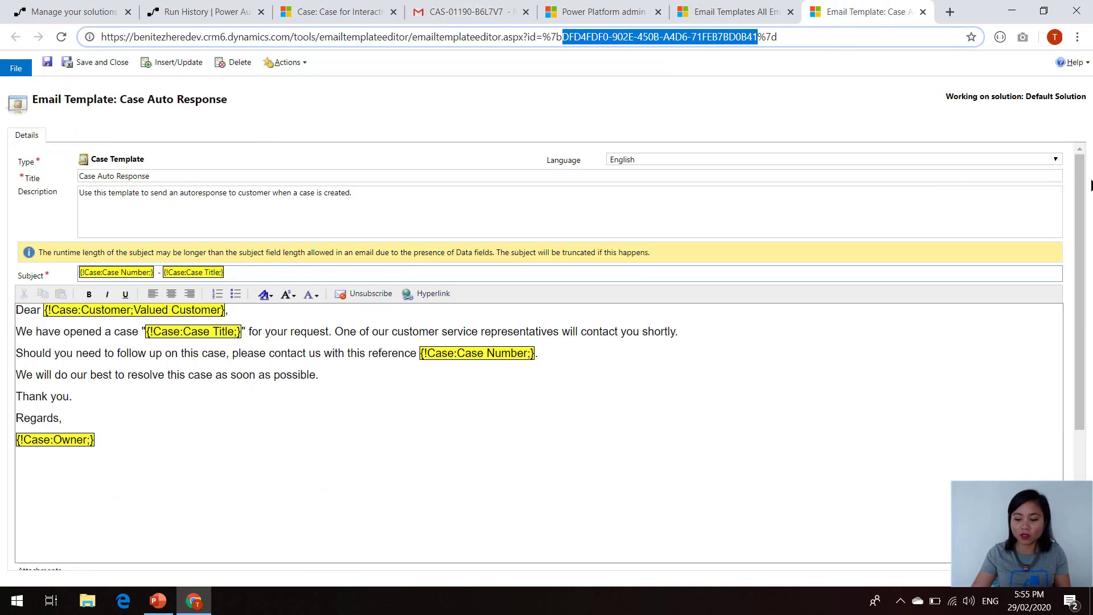
{"action": "left_click_drag", "start_coordinate": [1084, 186], "coordinate": [1082, 331]}
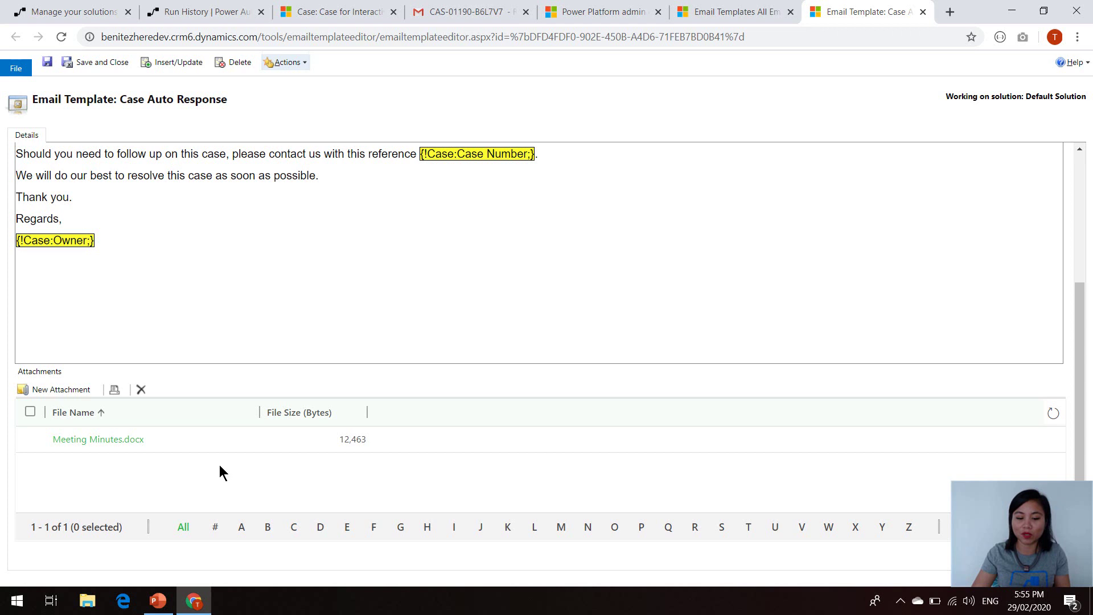
{"action": "left_click", "coordinate": [462, 14]}
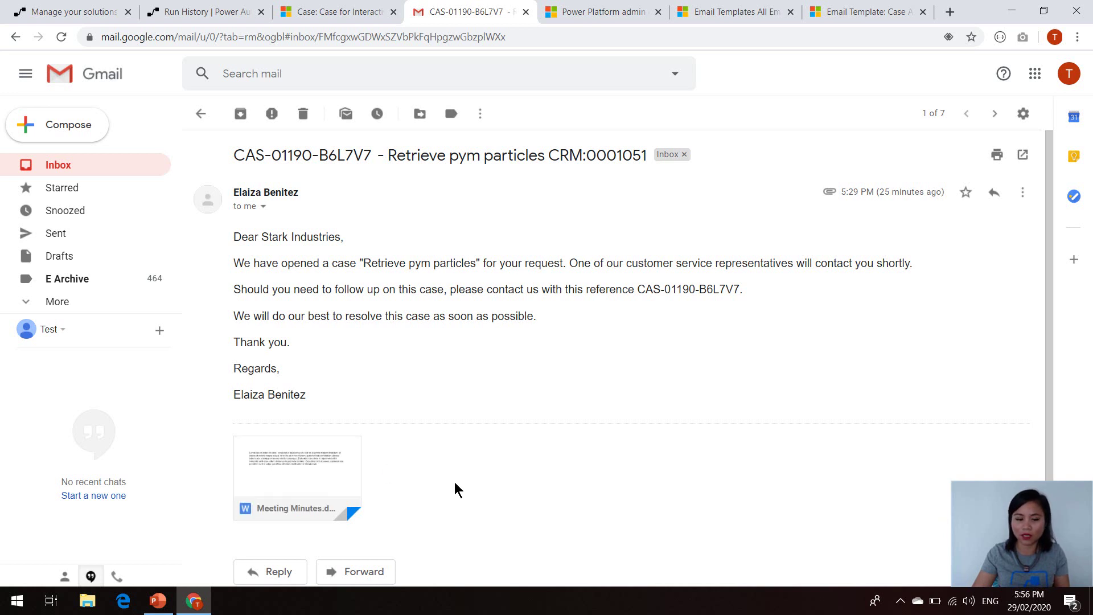
Refresh the 'Retrieve pym particles' case and open the sent email from its Timeline.
{"action": "left_click", "coordinate": [339, 16]}
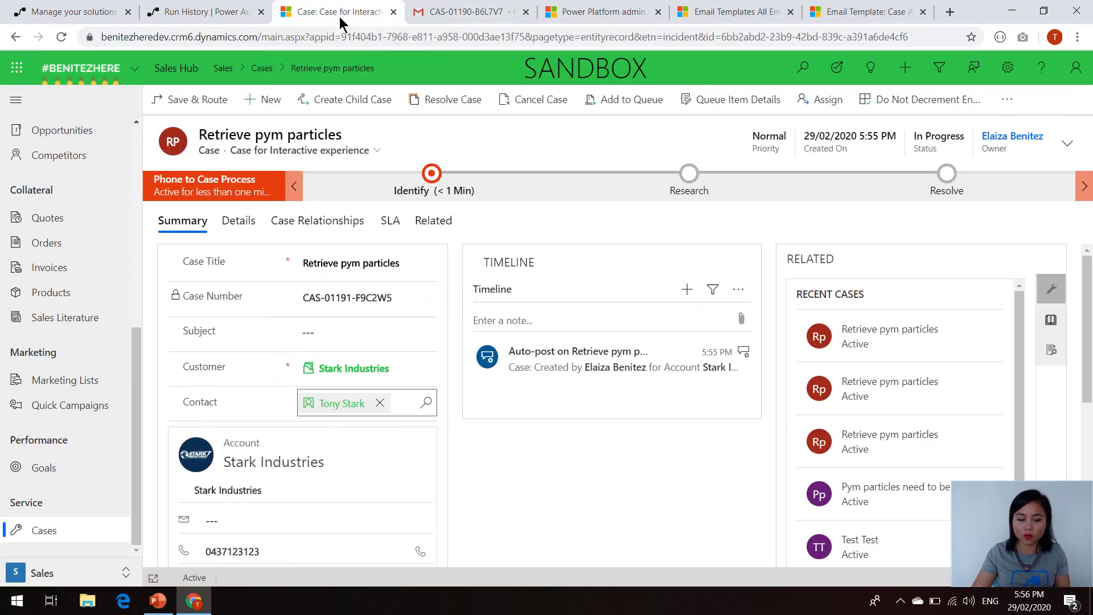
{"action": "left_click", "coordinate": [1007, 99]}
{"action": "left_click", "coordinate": [950, 163]}
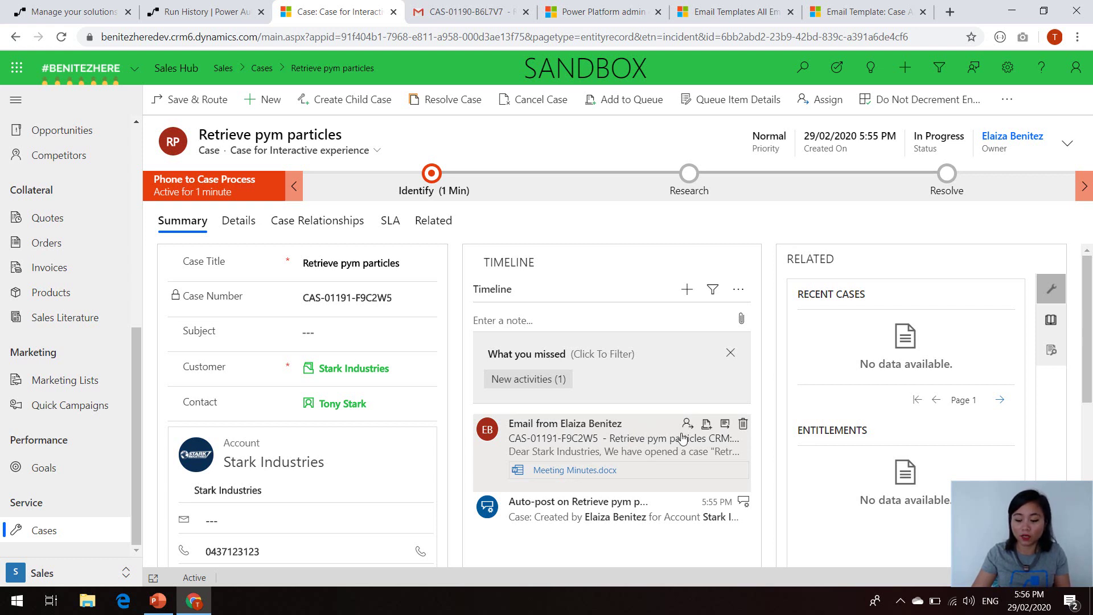
{"action": "left_click", "coordinate": [728, 431]}
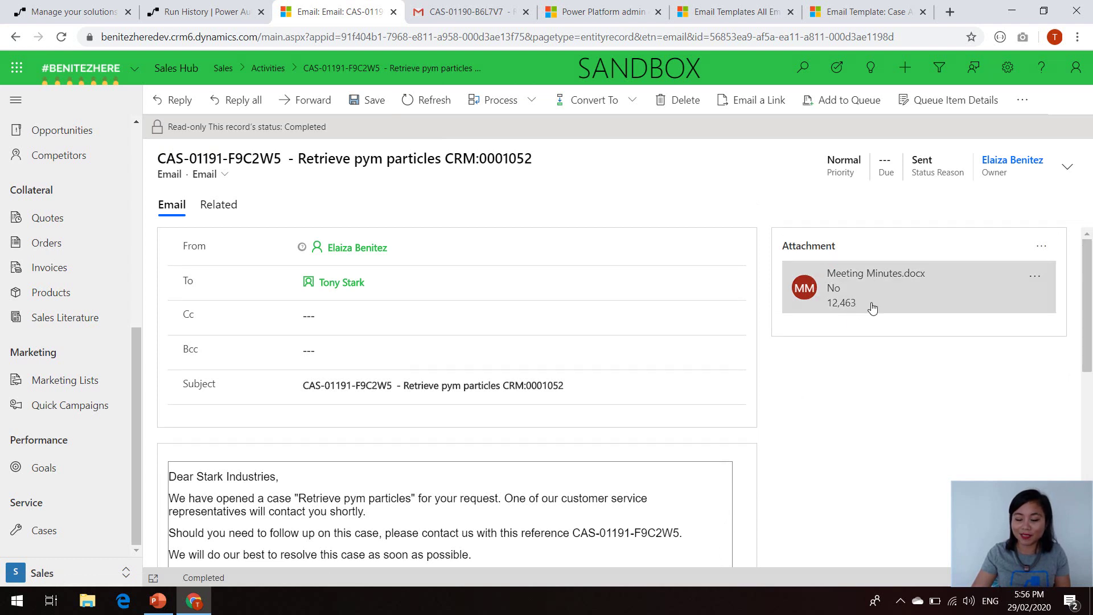
{"action": "left_click_drag", "start_coordinate": [1088, 288], "coordinate": [1085, 342]}
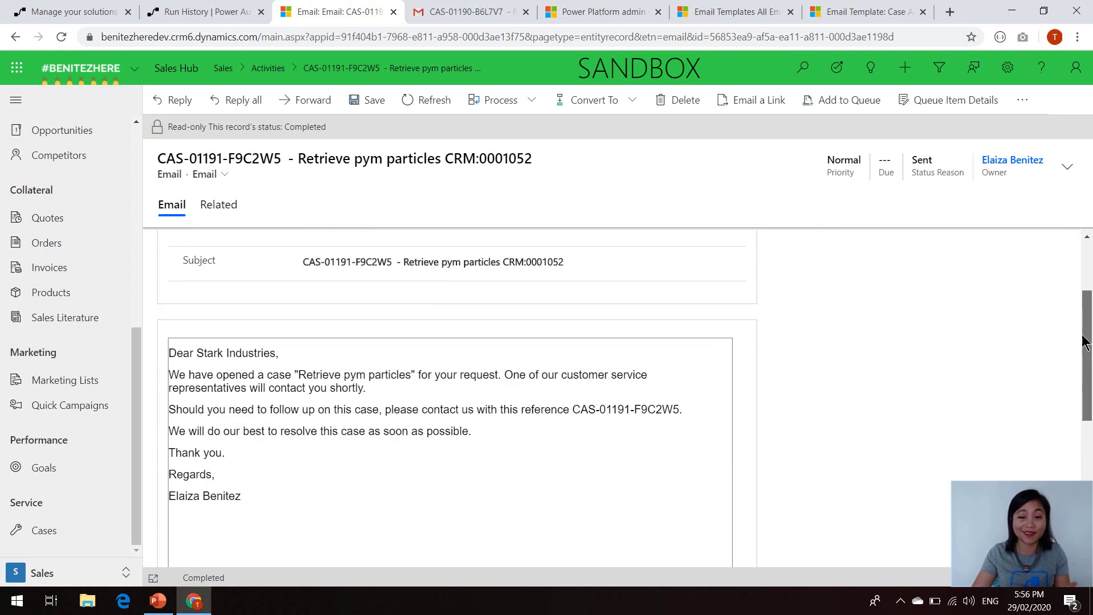
{"action": "left_click_drag", "start_coordinate": [1085, 296], "coordinate": [1085, 246]}
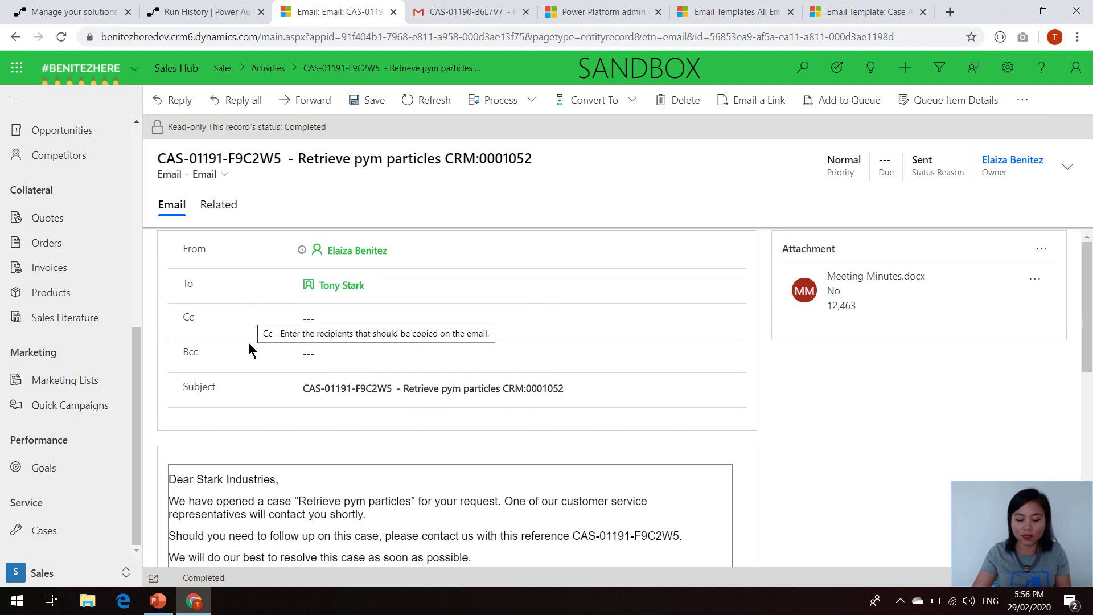
Edit the flow, add two empty recipient items to the SendTemplate action, then return to the email.
{"action": "left_click", "coordinate": [202, 15]}
{"action": "left_click", "coordinate": [1056, 104]}
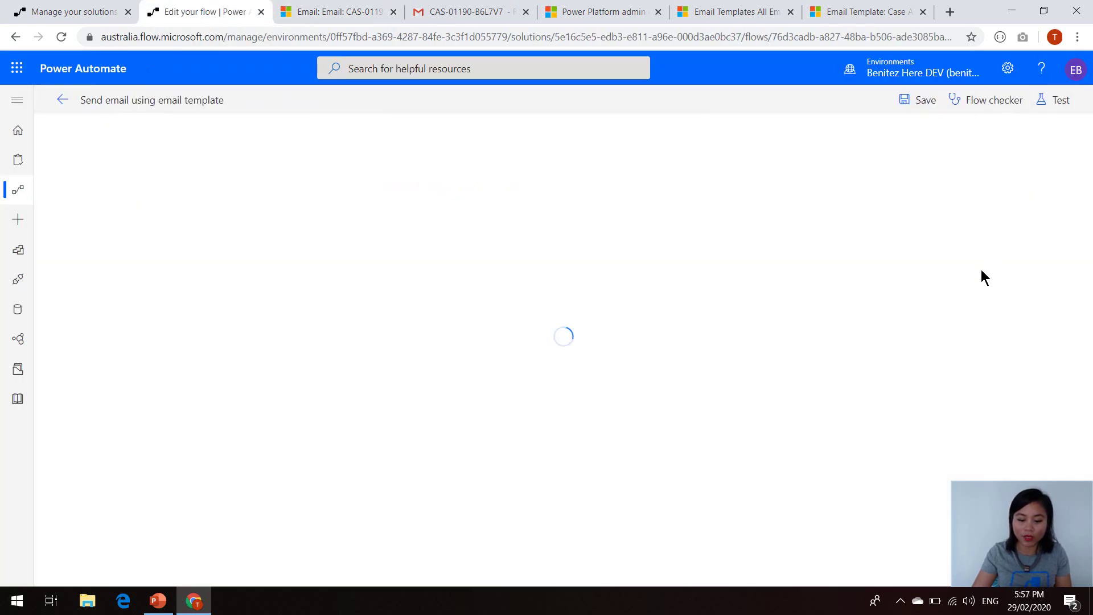
{"action": "left_click", "coordinate": [533, 205]}
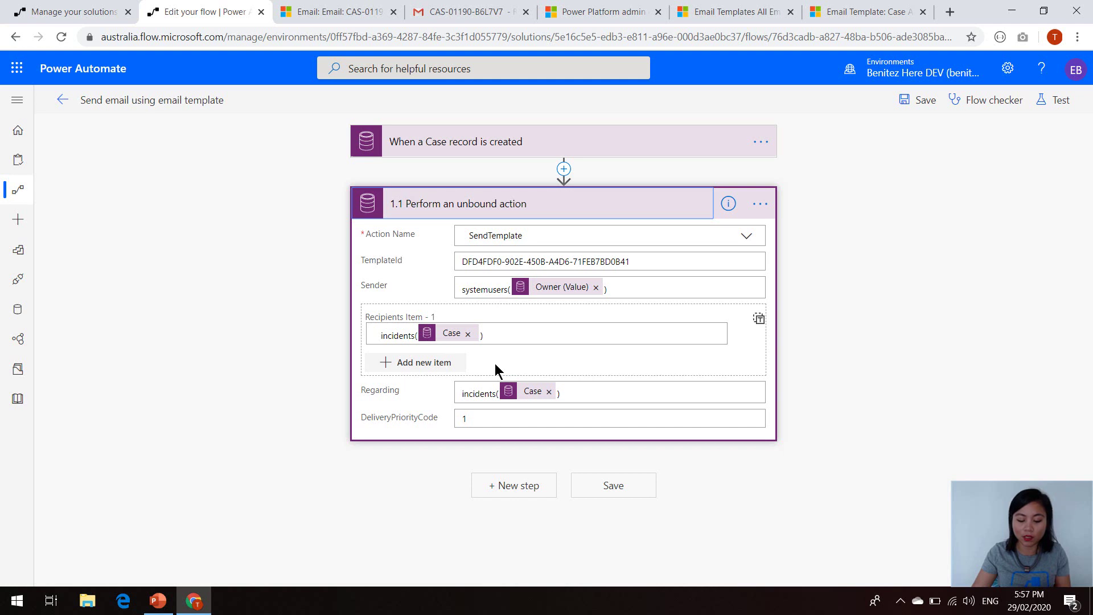
{"action": "left_click", "coordinate": [452, 363]}
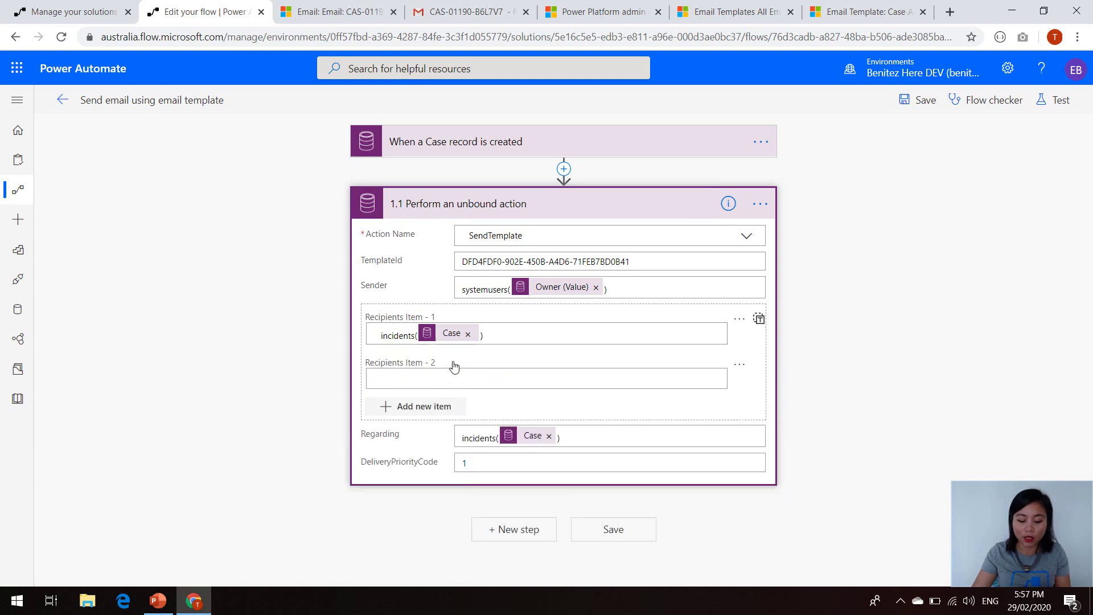
{"action": "left_click", "coordinate": [429, 411]}
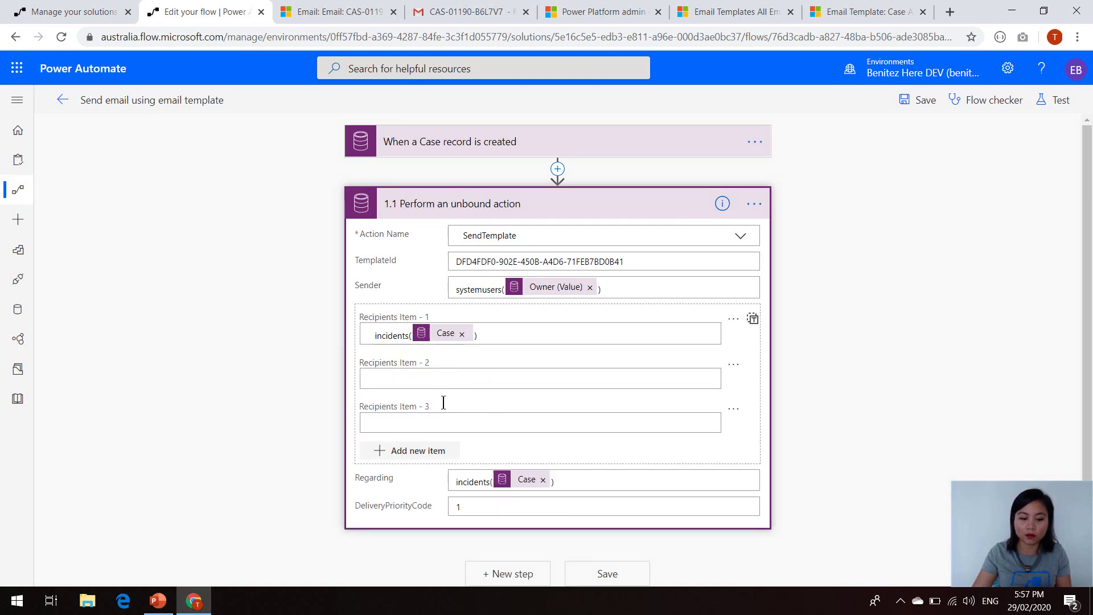
{"action": "left_click", "coordinate": [335, 13]}
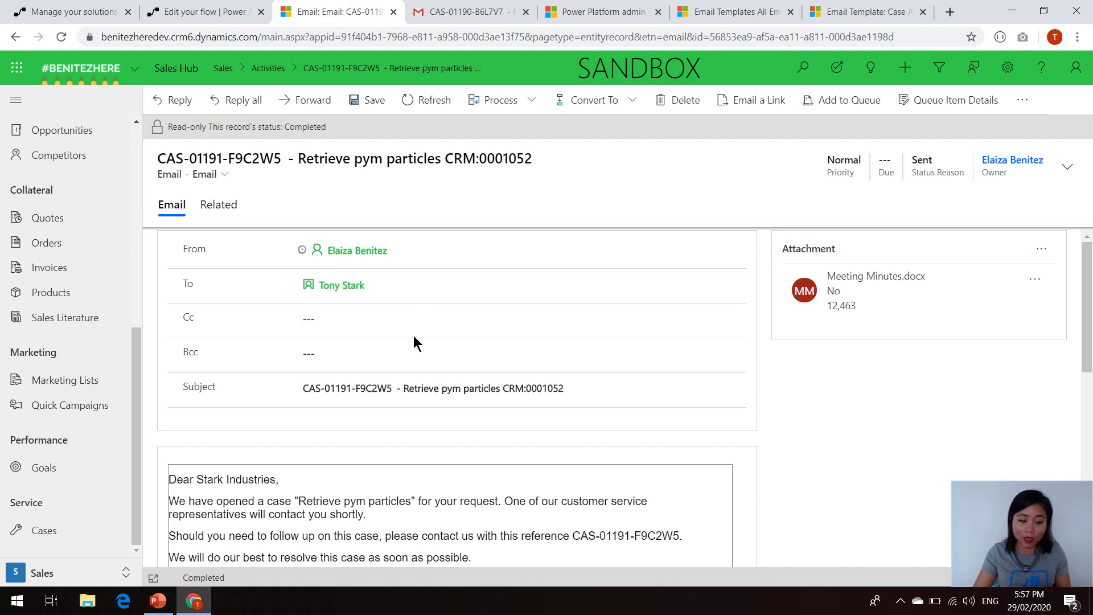
{"action": "left_click", "coordinate": [216, 16]}
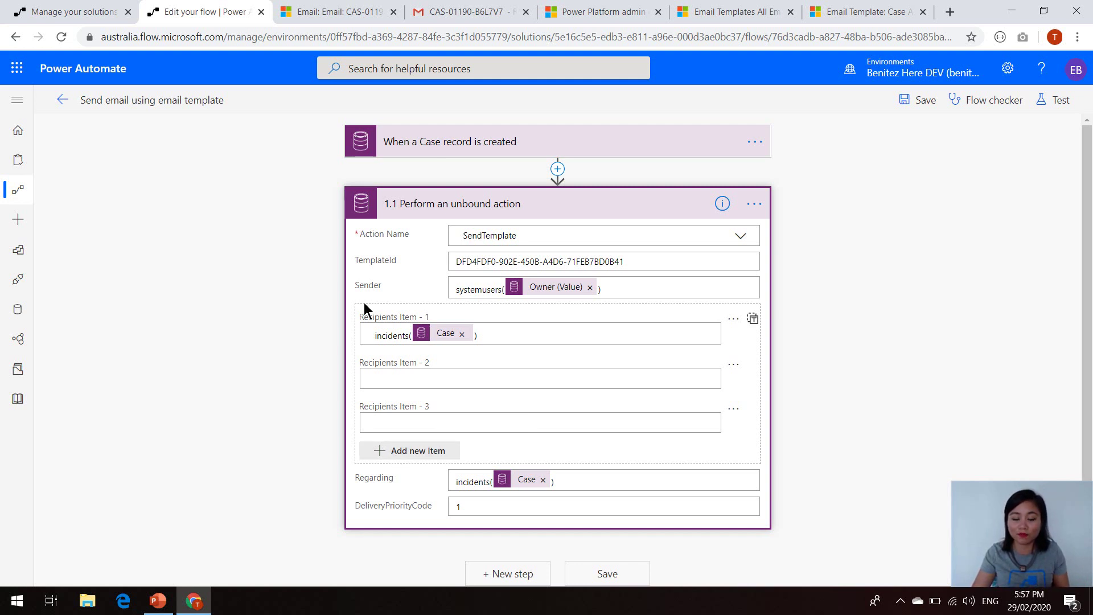
{"action": "left_click", "coordinate": [336, 11]}
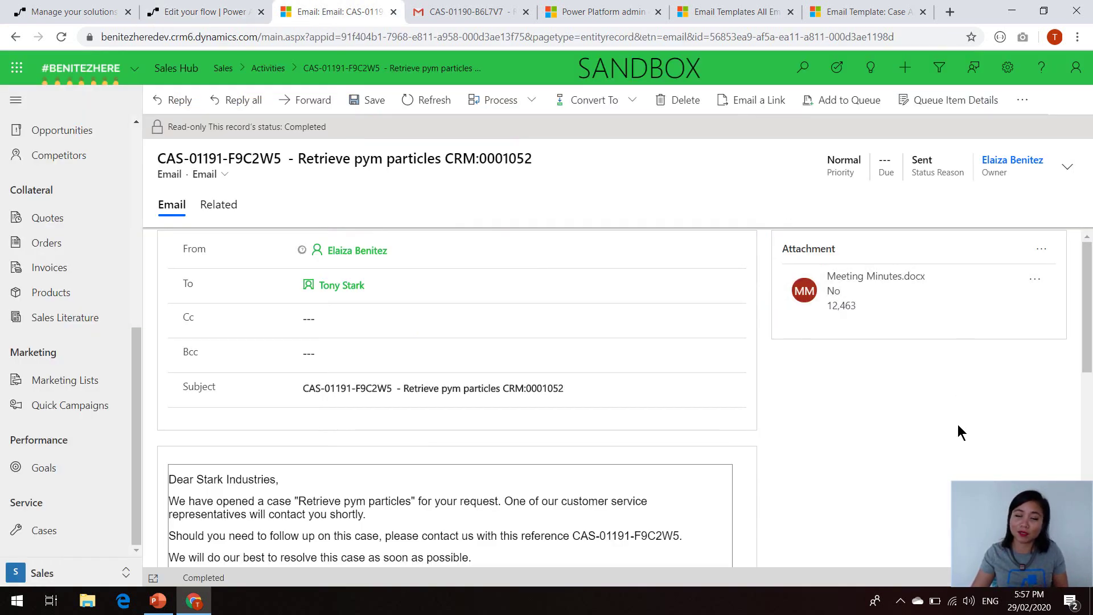